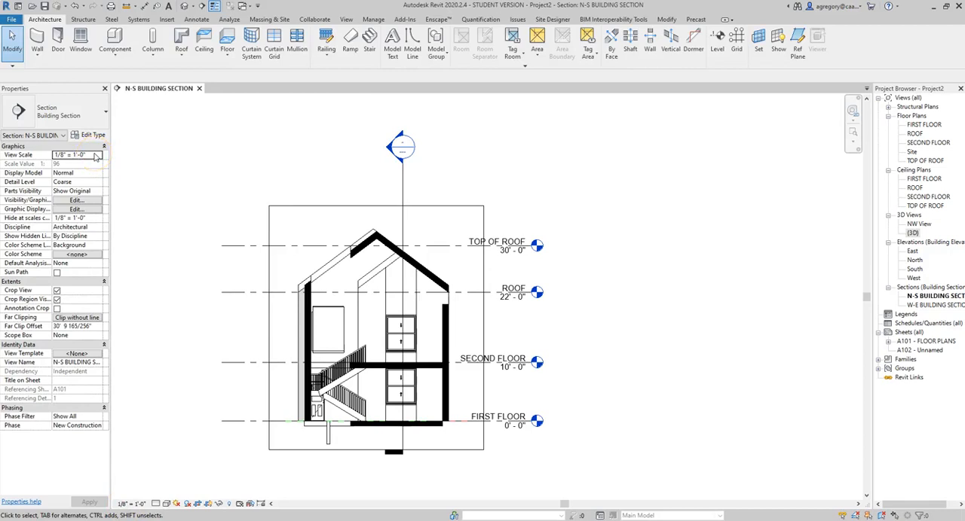
pyautogui.click(96, 156)
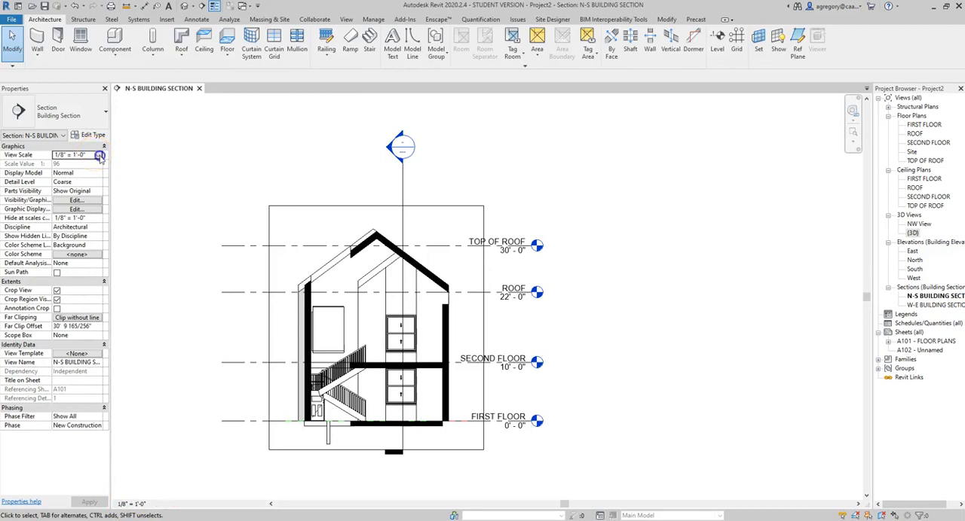
pyautogui.click(97, 155)
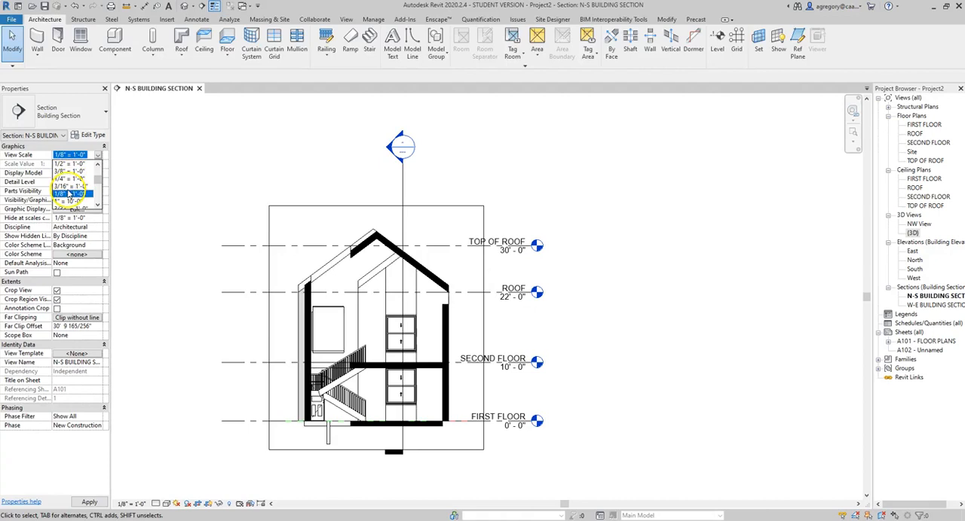
pyautogui.click(149, 184)
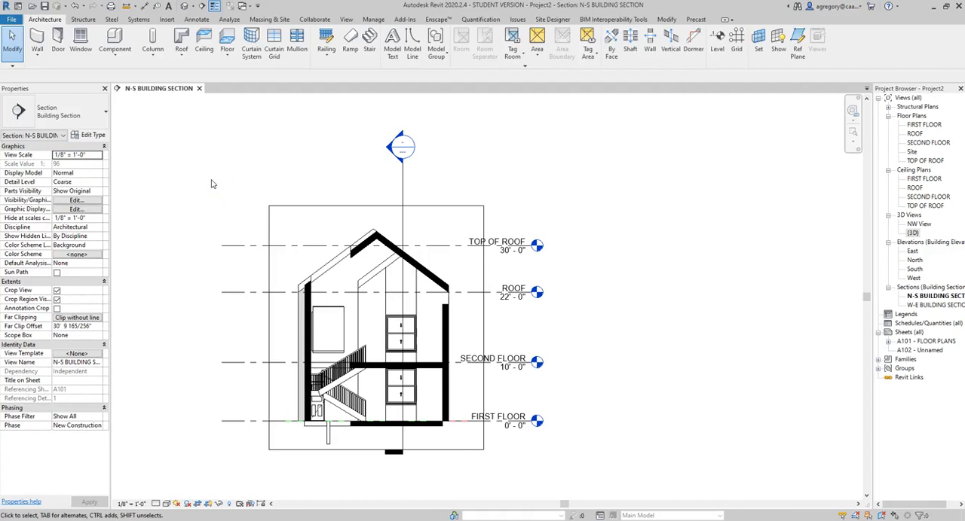
# On sheet A101 - FLOOR PLANS, set the first floor plan viewport's view scale to 1/4" = 1'-0"
pyautogui.doubleClick(915, 342)
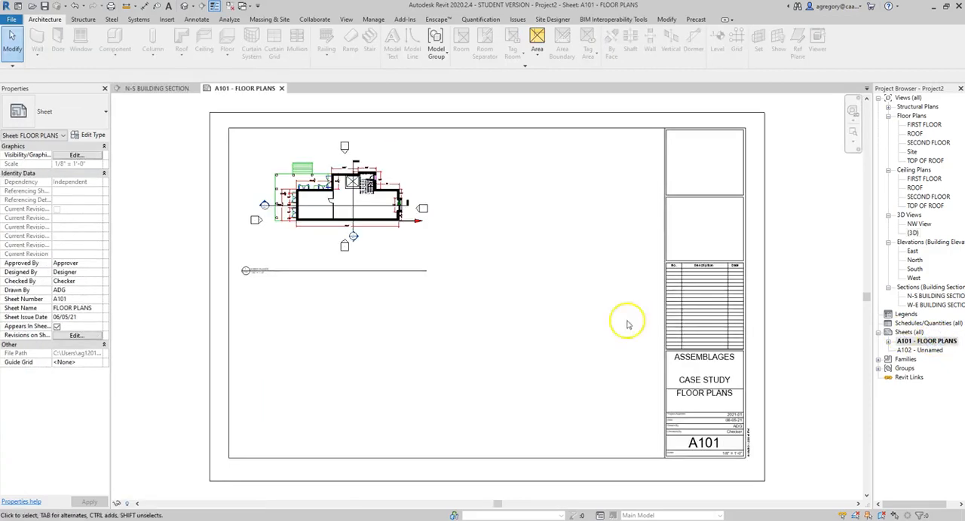
pyautogui.click(407, 252)
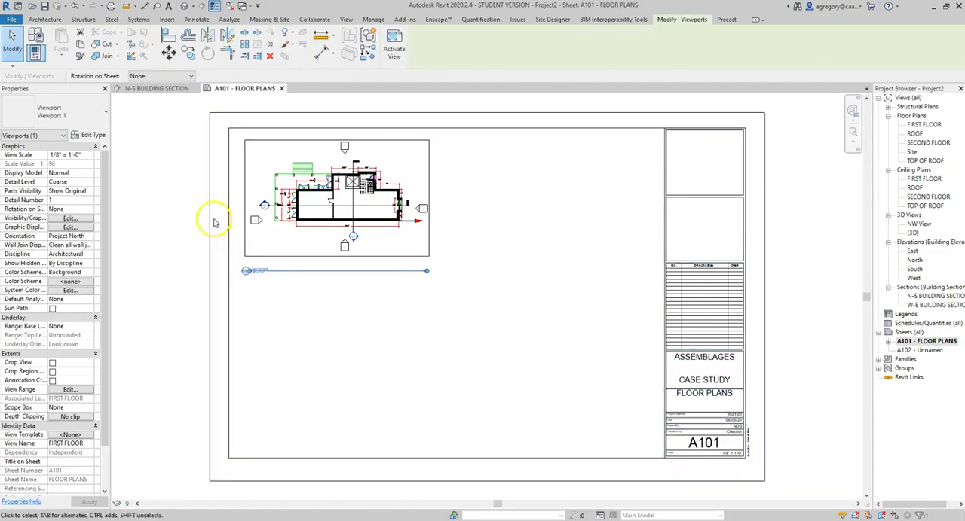
pyautogui.click(89, 155)
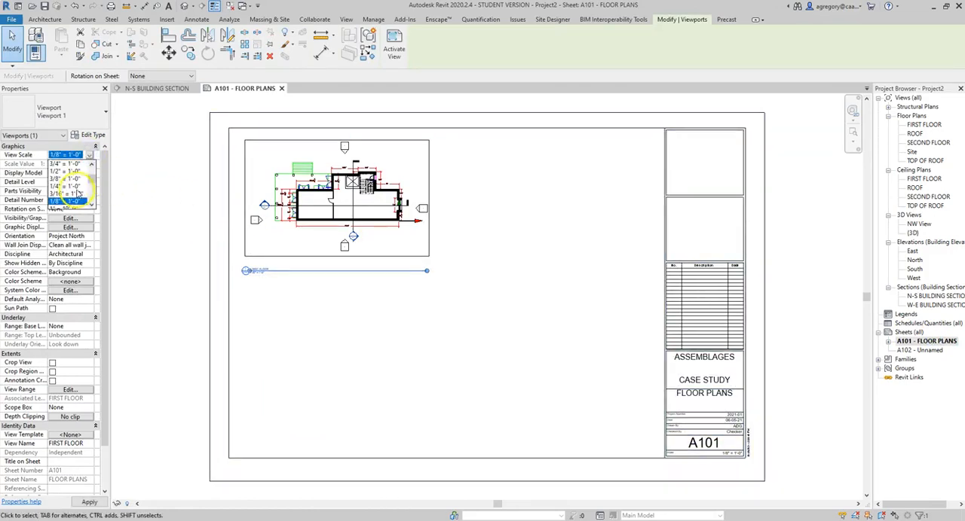
pyautogui.click(74, 187)
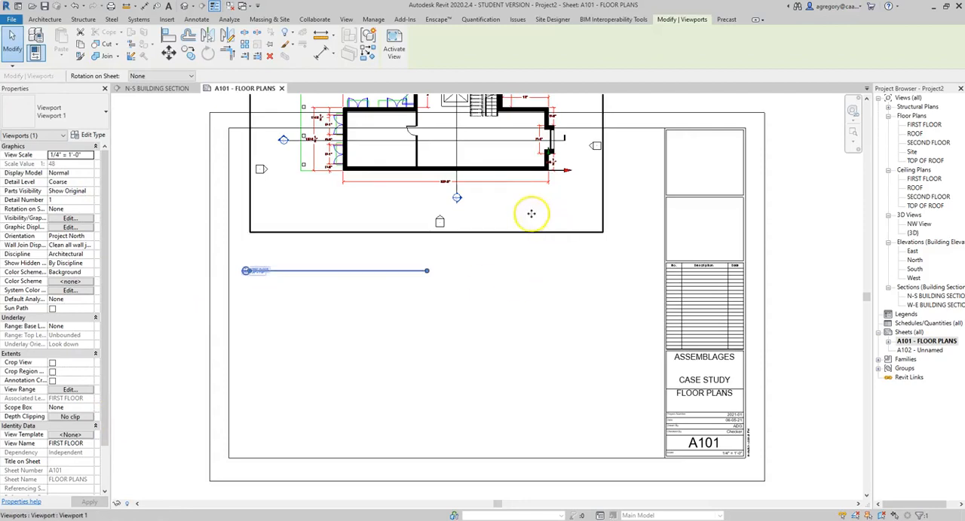
pyautogui.scroll(-1, 435, 188)
pyautogui.moveTo(435, 188); pyautogui.dragTo(421, 265, button='middle')
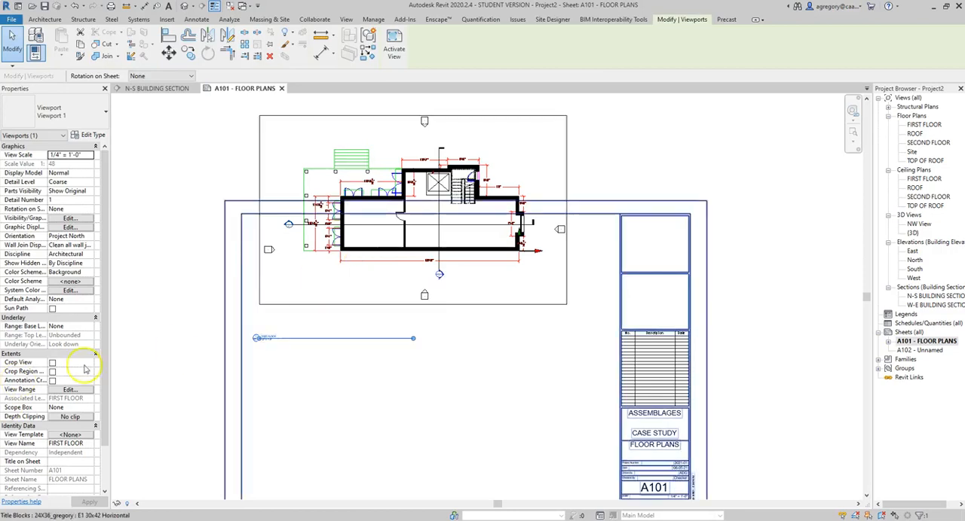
# Check the FIRST FLOOR plan's scale, and inspect the TOP OF ROOF and FIRST FLOOR level extents in the N-S building section
pyautogui.doubleClick(925, 125)
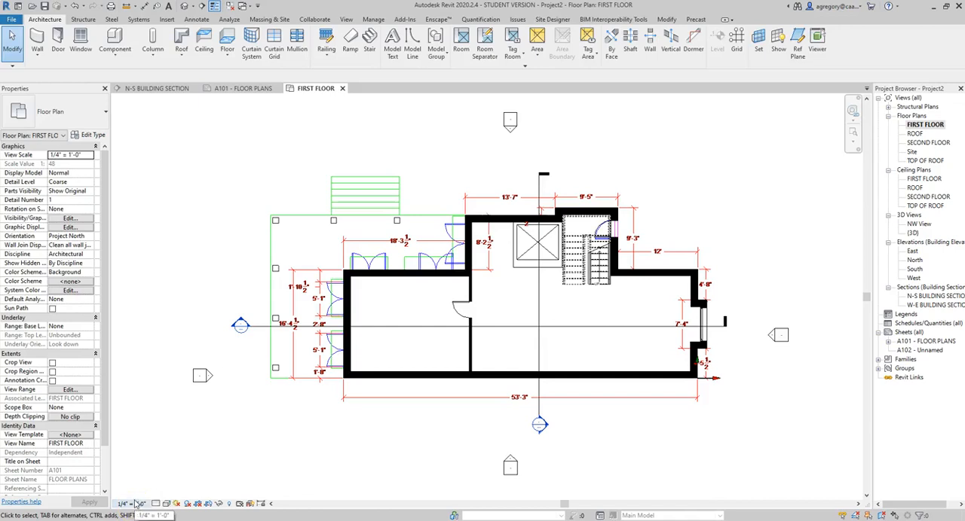
pyautogui.click(165, 89)
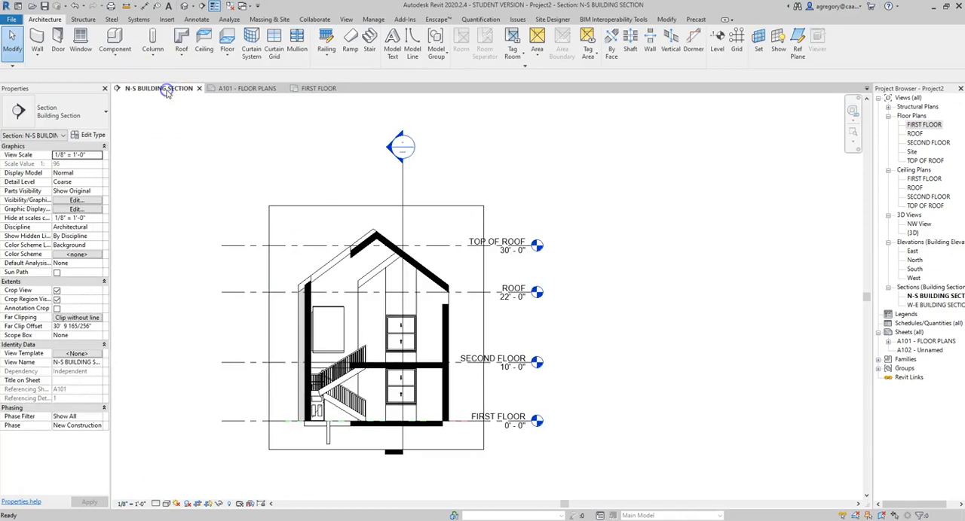
pyautogui.click(246, 247)
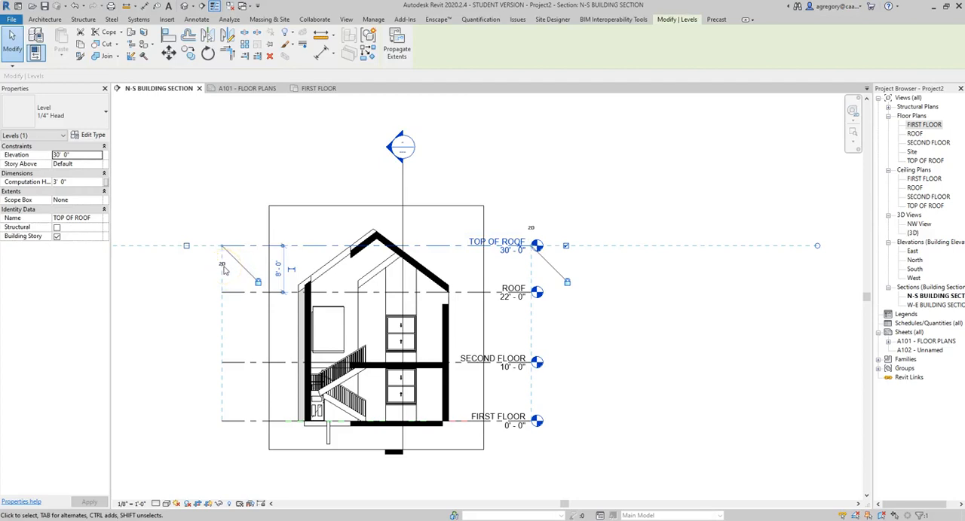
pyautogui.click(254, 423)
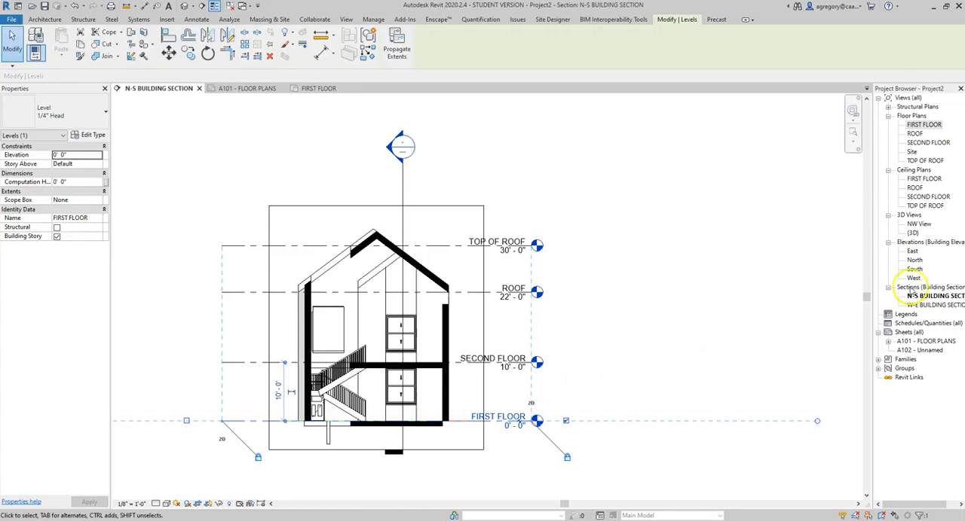
# Open the East and West elevations, close the other open views, and tile the two elevations side by side
pyautogui.doubleClick(913, 251)
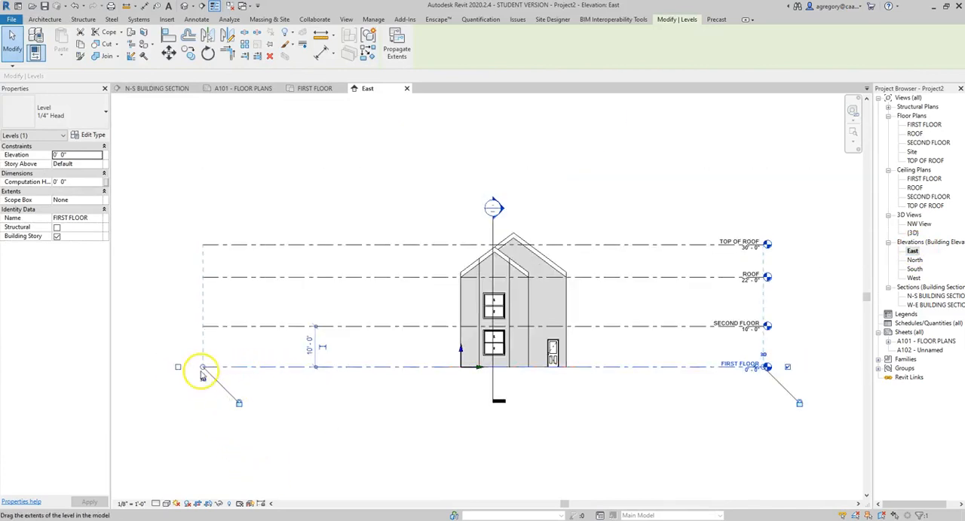
pyautogui.click(914, 279)
pyautogui.doubleClick(914, 278)
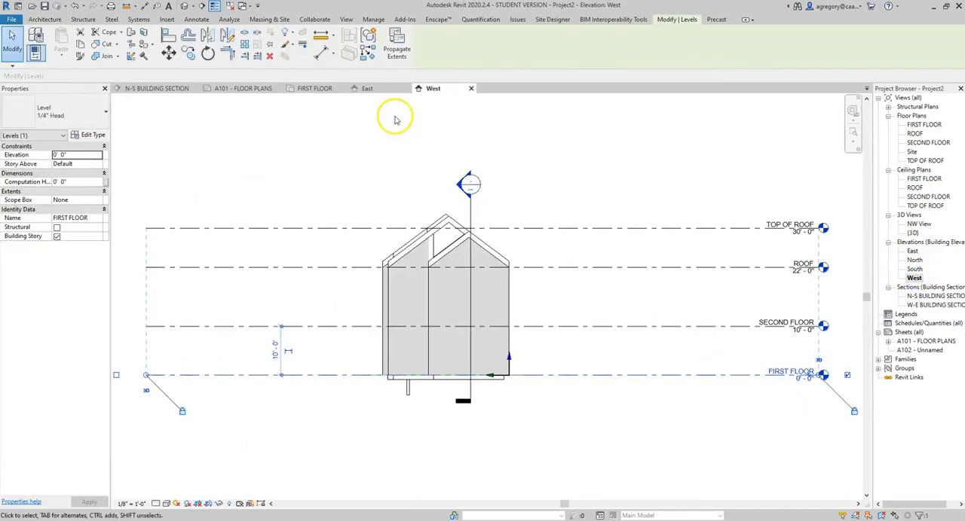
pyautogui.click(341, 89)
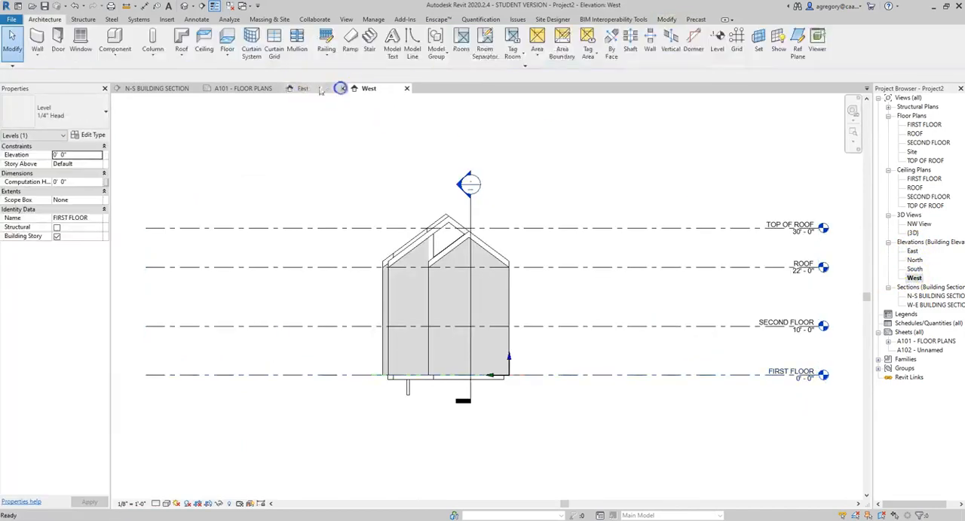
pyautogui.click(274, 88)
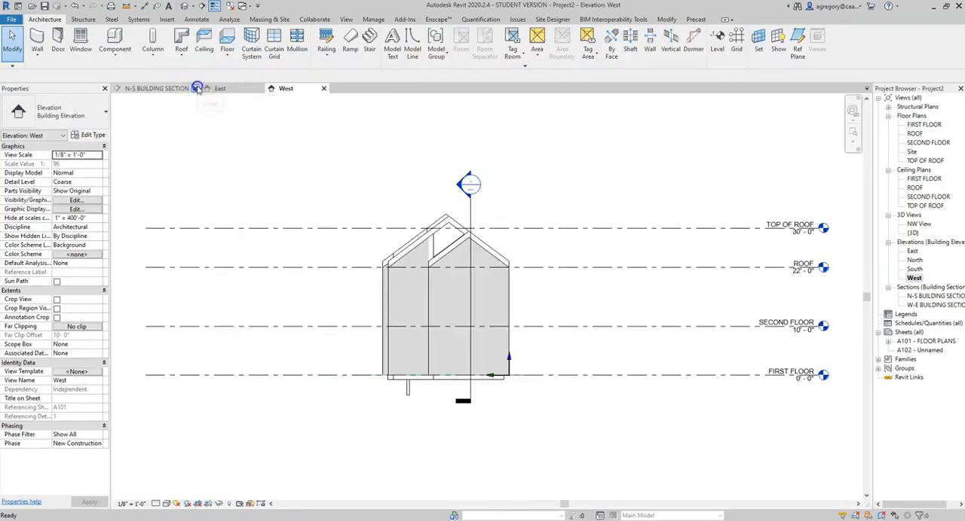
pyautogui.click(197, 89)
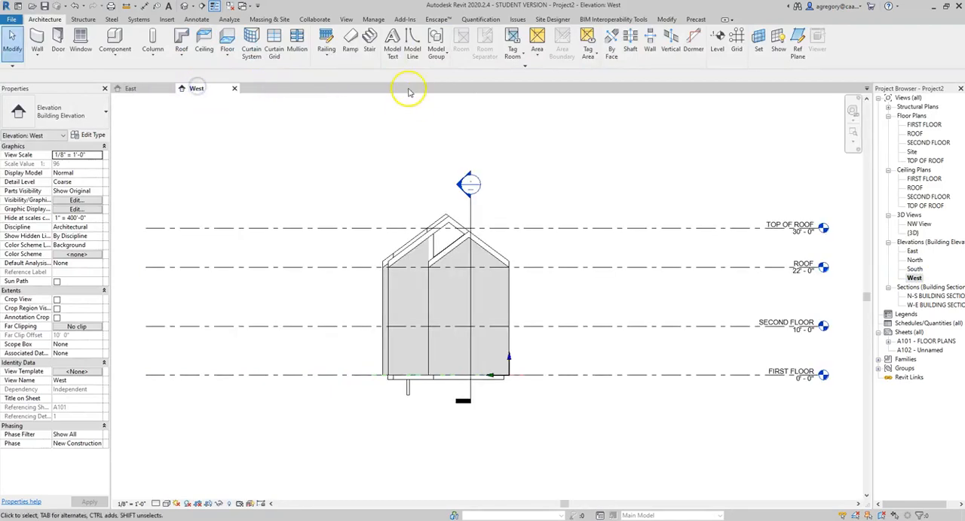
pyautogui.click(346, 20)
pyautogui.click(870, 51)
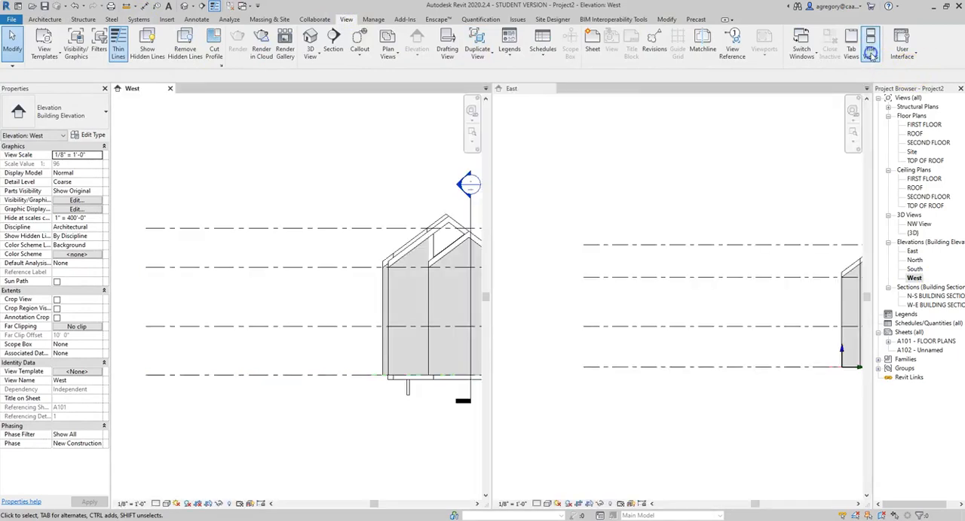
# In the East elevation, shorten the aligned level lines toward the building from the FIRST FLOOR level's end opposite the level heads
pyautogui.scroll(-5, 396, 230)
pyautogui.moveTo(423, 252); pyautogui.dragTo(312, 286, button='middle')
pyautogui.scroll(-3, 733, 278)
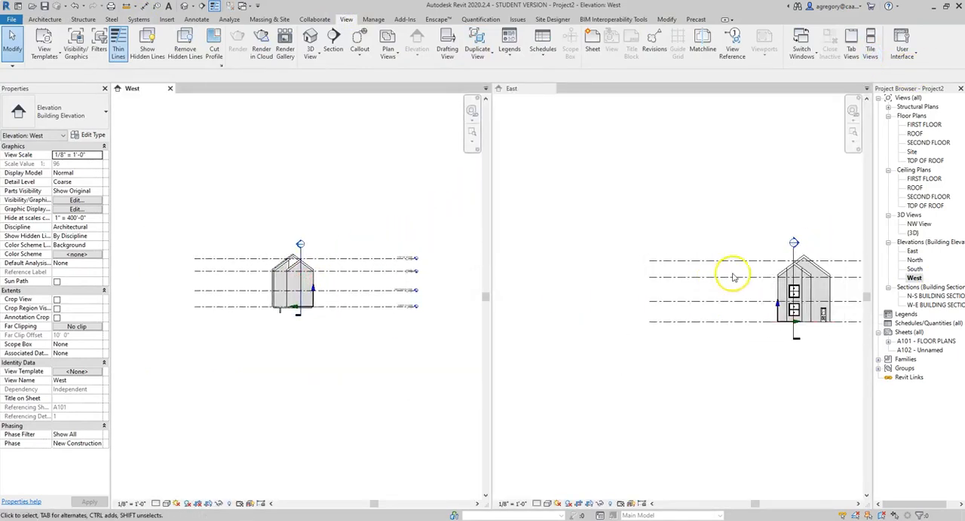
pyautogui.moveTo(732, 301); pyautogui.dragTo(645, 296, button='middle')
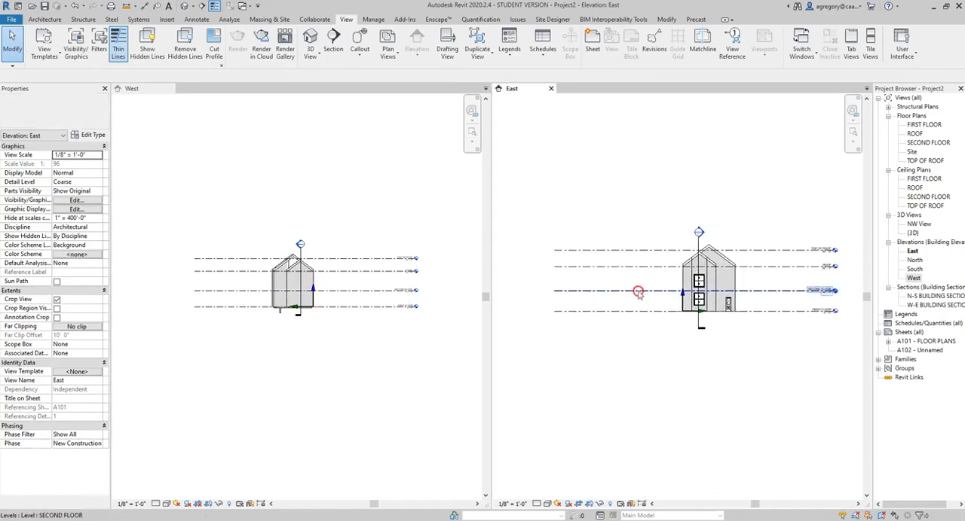
pyautogui.click(596, 311)
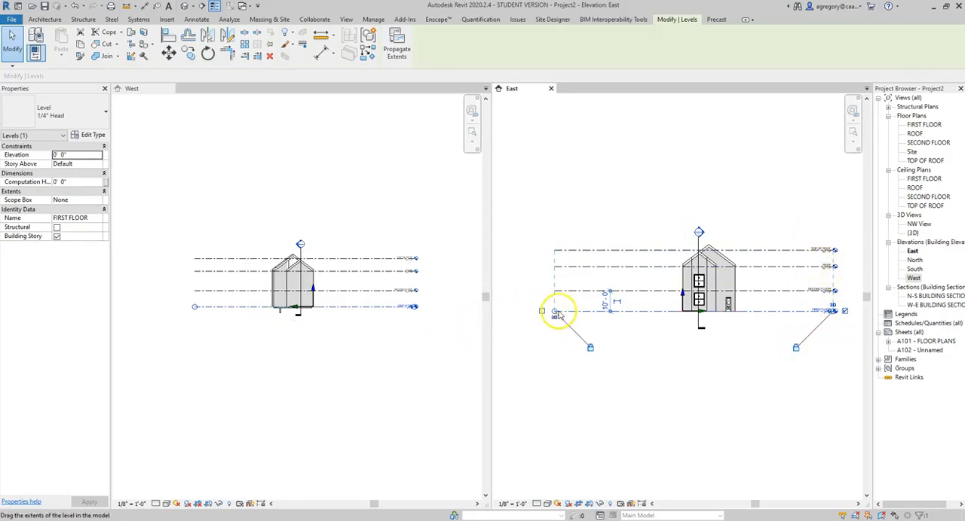
pyautogui.moveTo(554, 312); pyautogui.dragTo(641, 312)
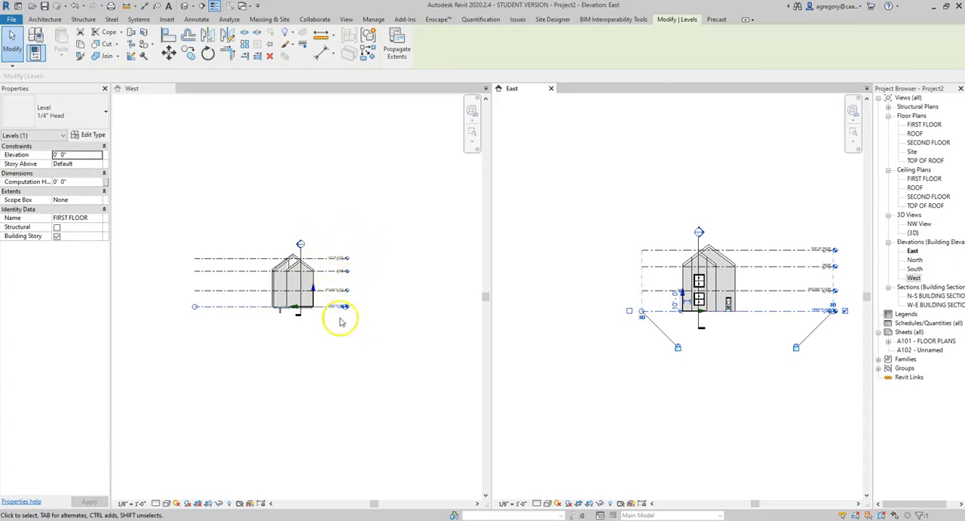
pyautogui.click(194, 306)
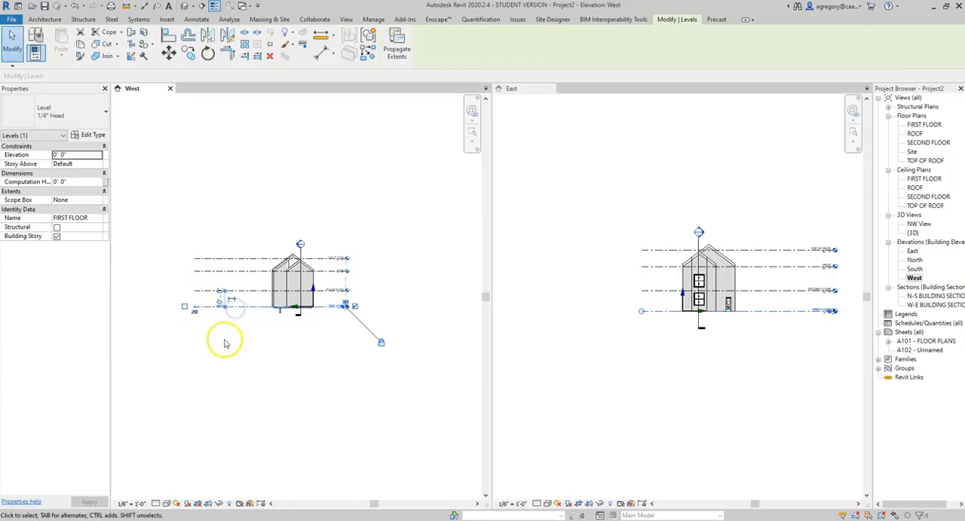
pyautogui.click(218, 325)
pyautogui.click(199, 308)
pyautogui.click(213, 329)
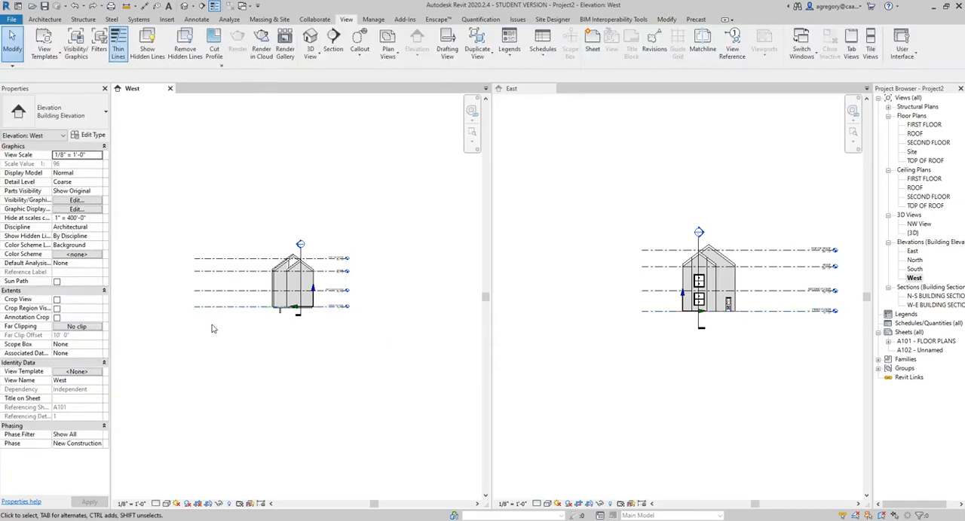
# In the West elevation, pull the FIRST FLOOR level's end opposite its head toward the building, shortening all aligned levels in 3D
pyautogui.click(215, 307)
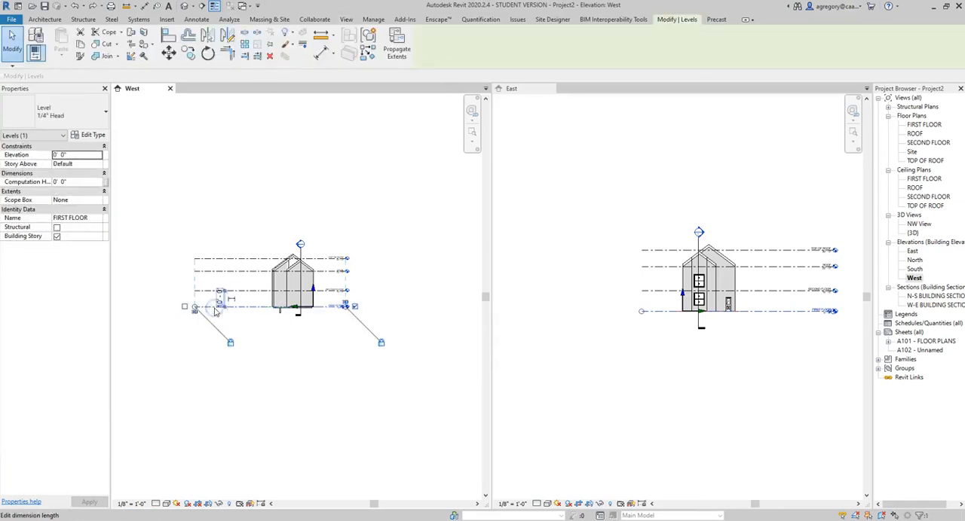
pyautogui.scroll(2, 194, 312)
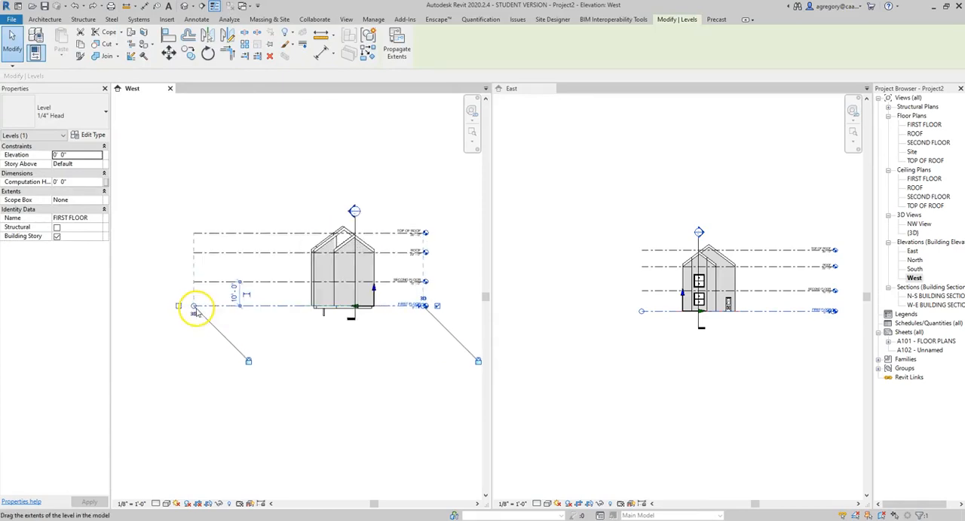
pyautogui.moveTo(194, 307); pyautogui.dragTo(262, 309)
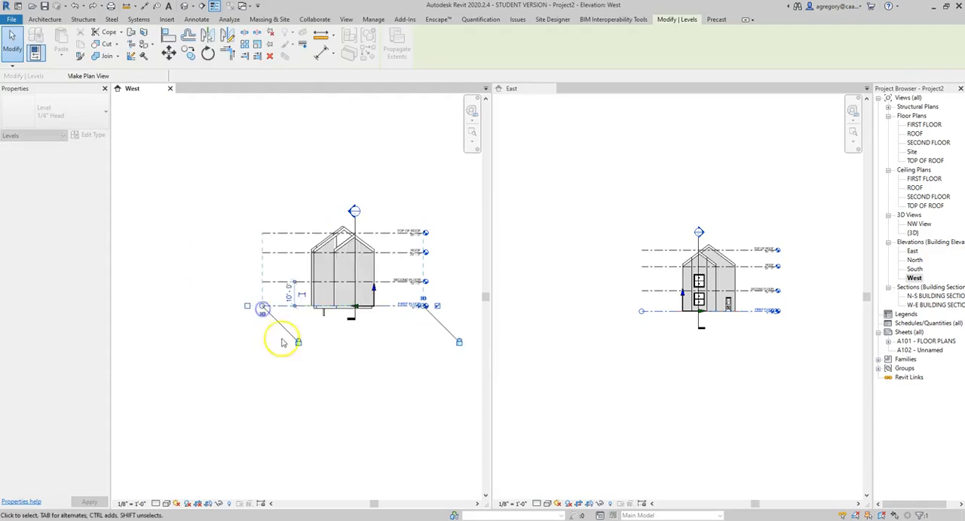
pyautogui.click(356, 376)
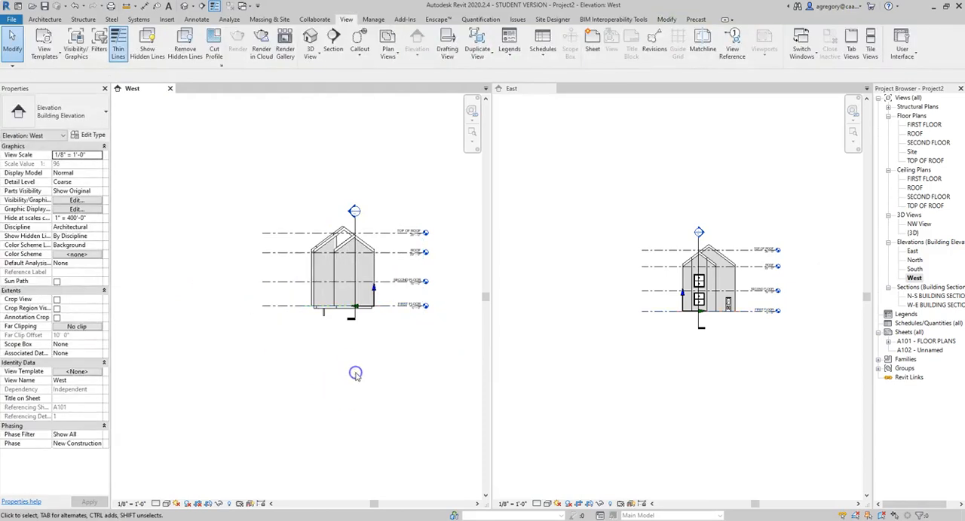
# Switch the FIRST FLOOR level's end opposite its head to 2D extents in the West elevation and extend only that end outward
pyautogui.click(291, 307)
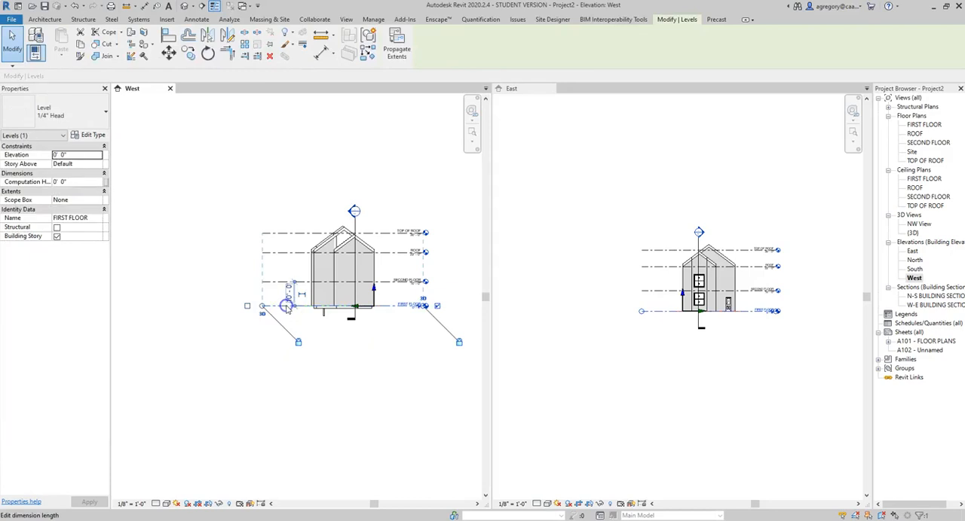
pyautogui.scroll(5, 281, 316)
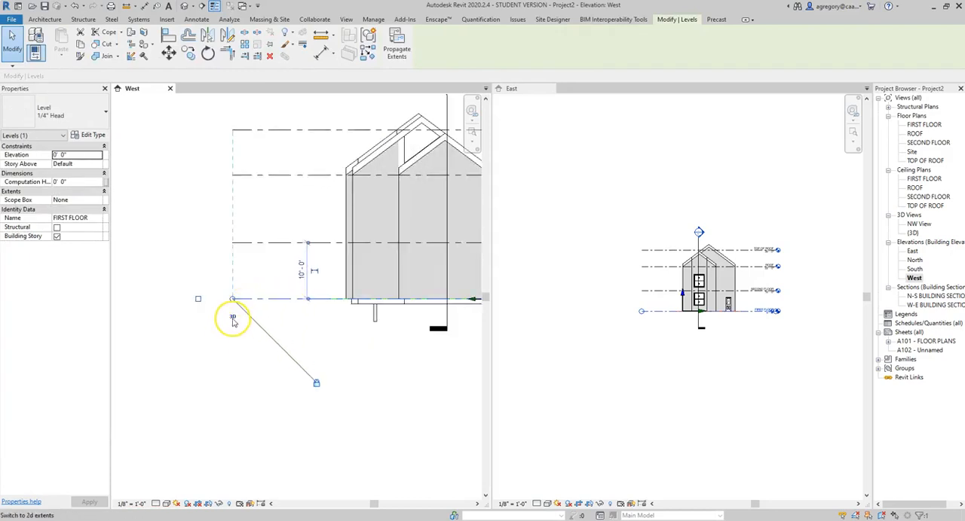
pyautogui.click(233, 319)
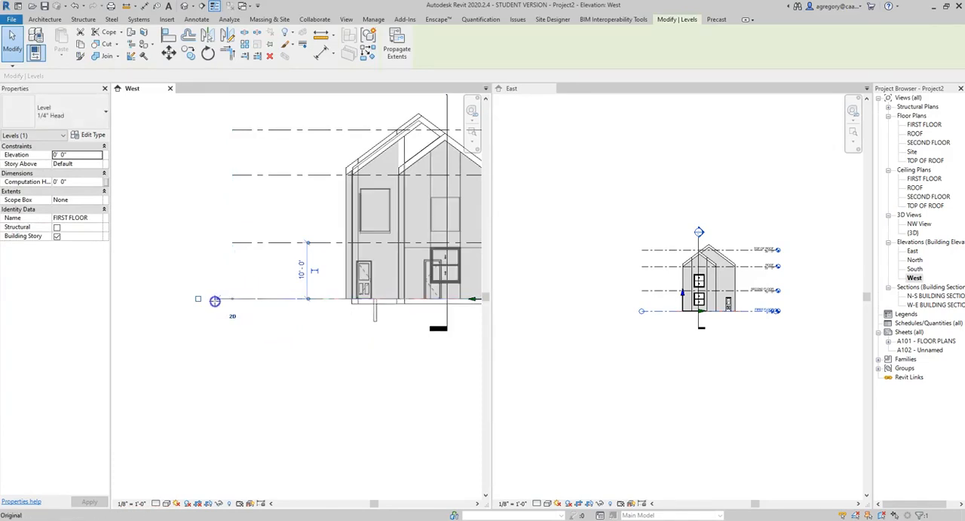
pyautogui.moveTo(188, 305); pyautogui.dragTo(161, 308)
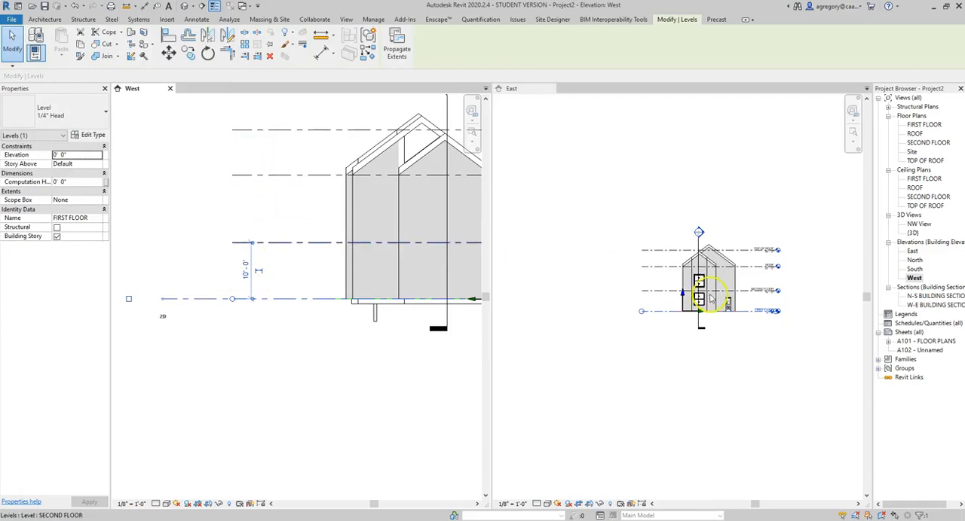
pyautogui.click(667, 361)
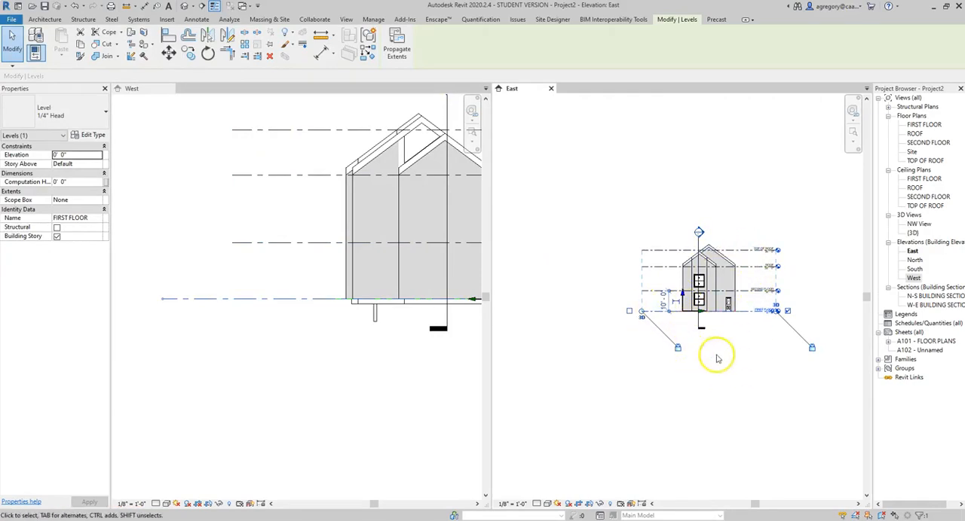
pyautogui.click(265, 360)
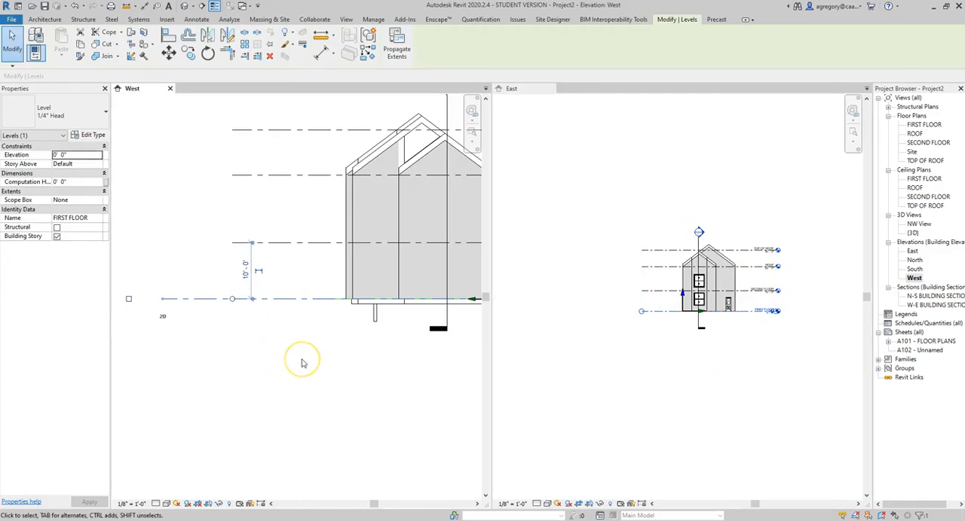
pyautogui.scroll(-4, 301, 363)
pyautogui.moveTo(374, 382); pyautogui.dragTo(329, 391, button='middle')
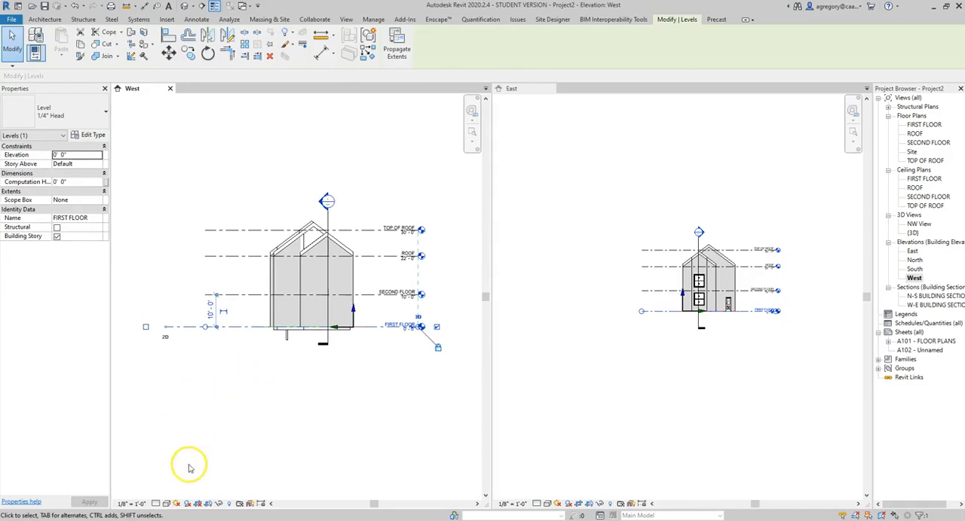
# Turn on cropping and show the crop region in the West elevation, pulling its edge opposite the level heads in close to the building
pyautogui.click(197, 505)
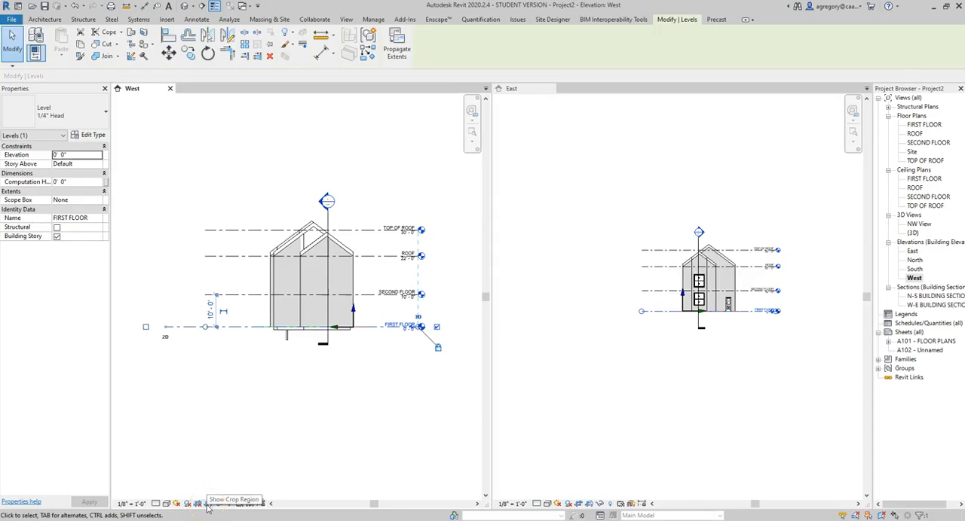
pyautogui.click(207, 505)
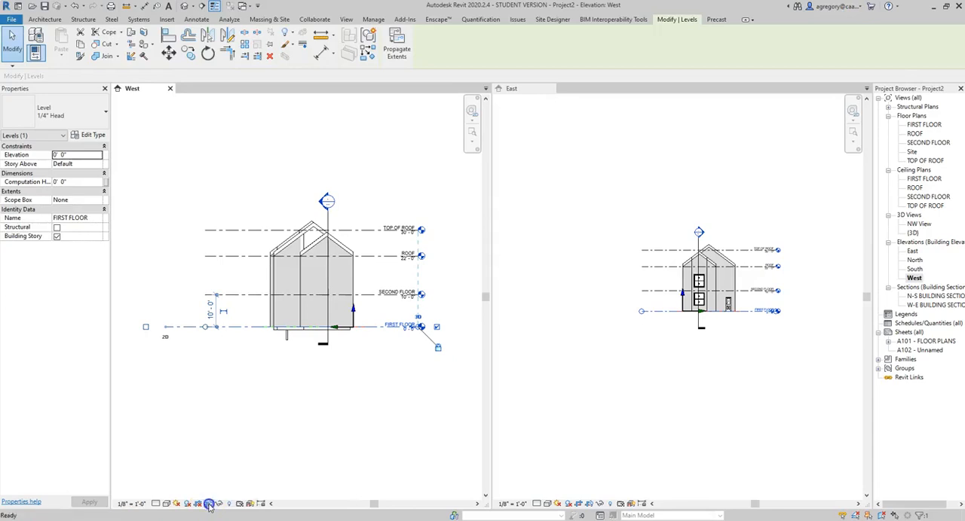
pyautogui.click(209, 504)
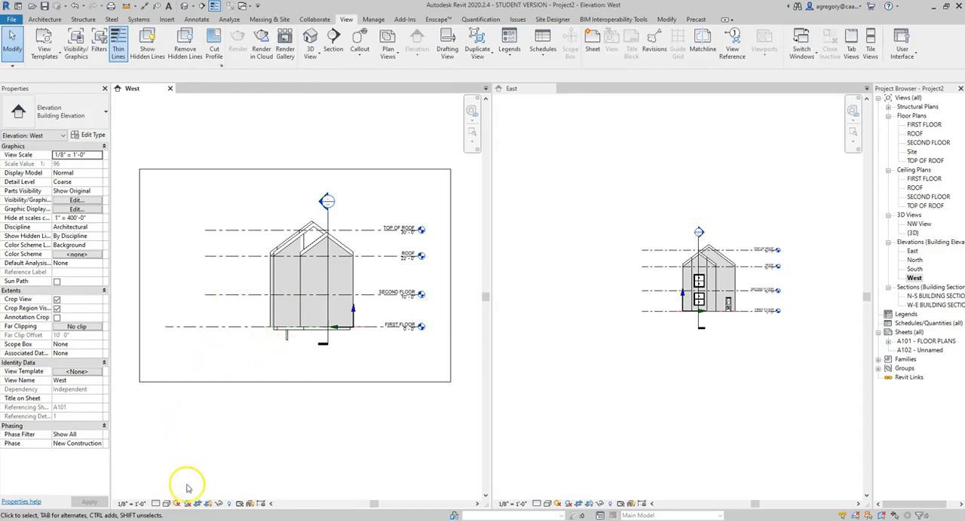
pyautogui.click(149, 381)
pyautogui.moveTo(144, 275); pyautogui.dragTo(258, 276)
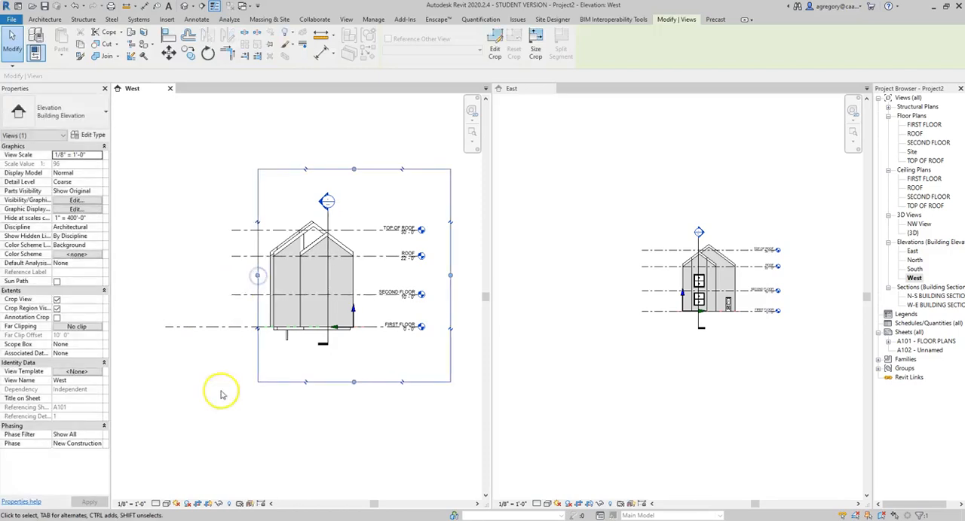
# Toggle the West elevation's cropping off and back on, and hide and show its crop region again
pyautogui.click(199, 504)
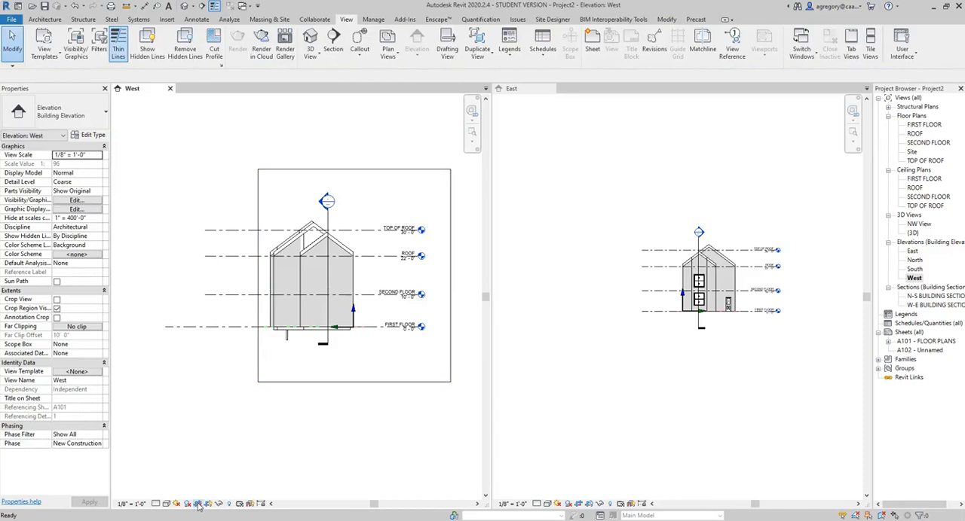
pyautogui.click(198, 504)
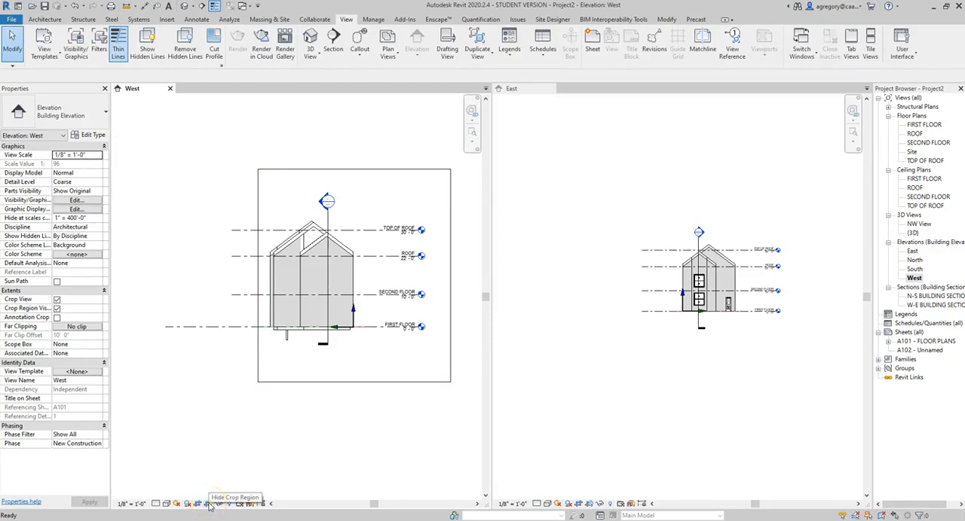
pyautogui.click(210, 505)
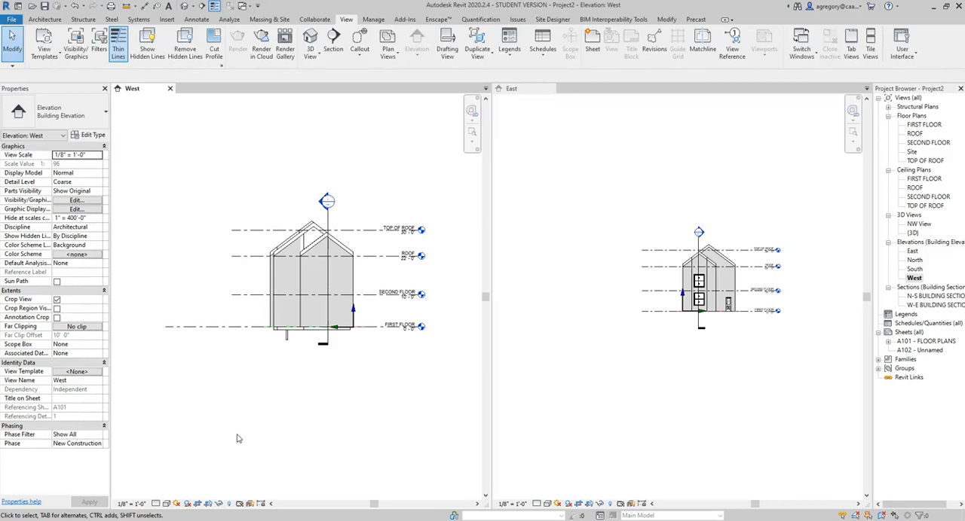
pyautogui.click(211, 503)
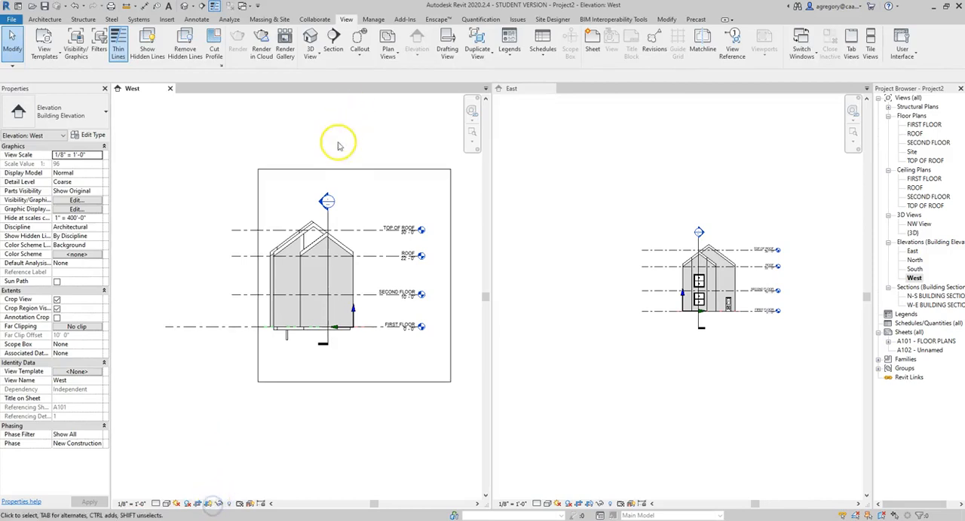
# Lower the upper edge of the West elevation's crop region to just above the roof peak and turn off cropping
pyautogui.click(332, 170)
pyautogui.moveTo(350, 207); pyautogui.dragTo(350, 218)
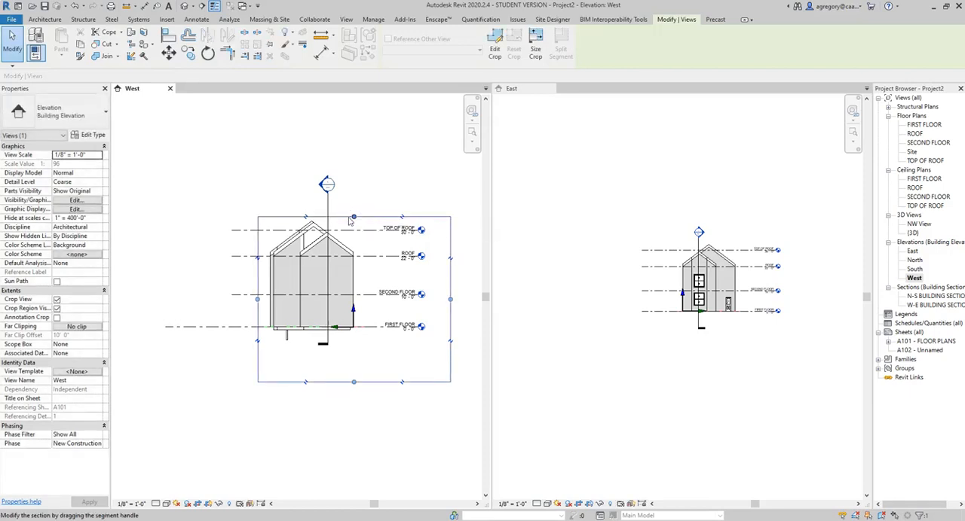
pyautogui.click(198, 504)
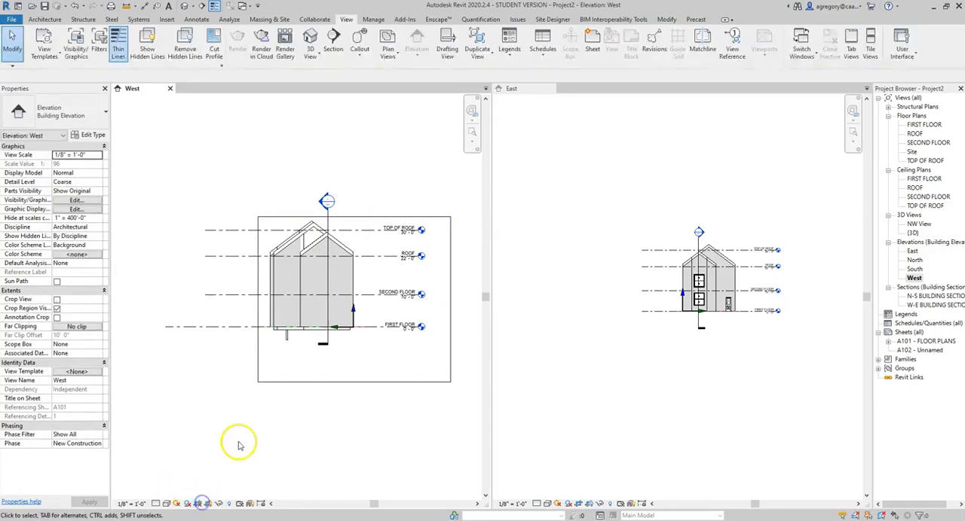